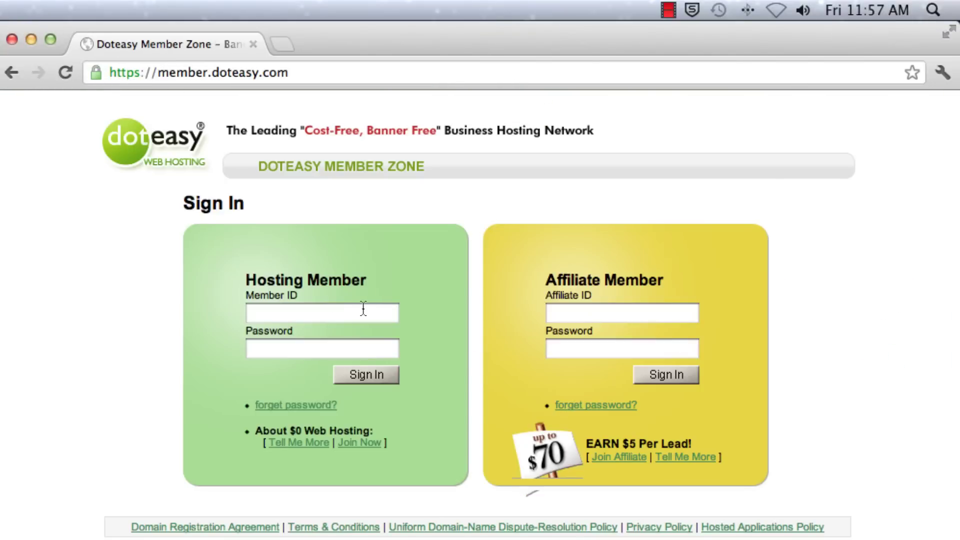
- Sign into Doteasy Member Zone with the hosting member ID and password, then open the Site Admin Panel (cPanel)
left_click(353, 309)
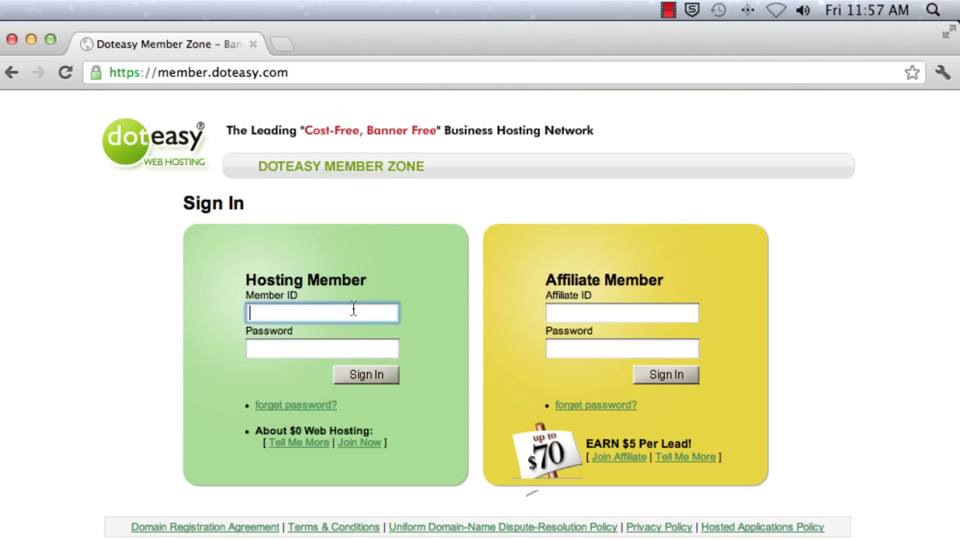
type("sam")
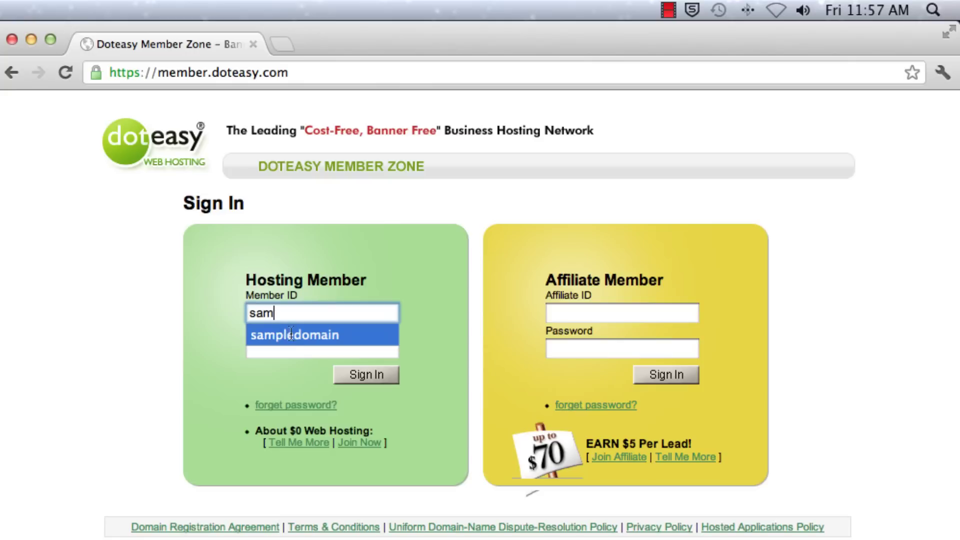
left_click(289, 335)
left_click(287, 346)
type("••")
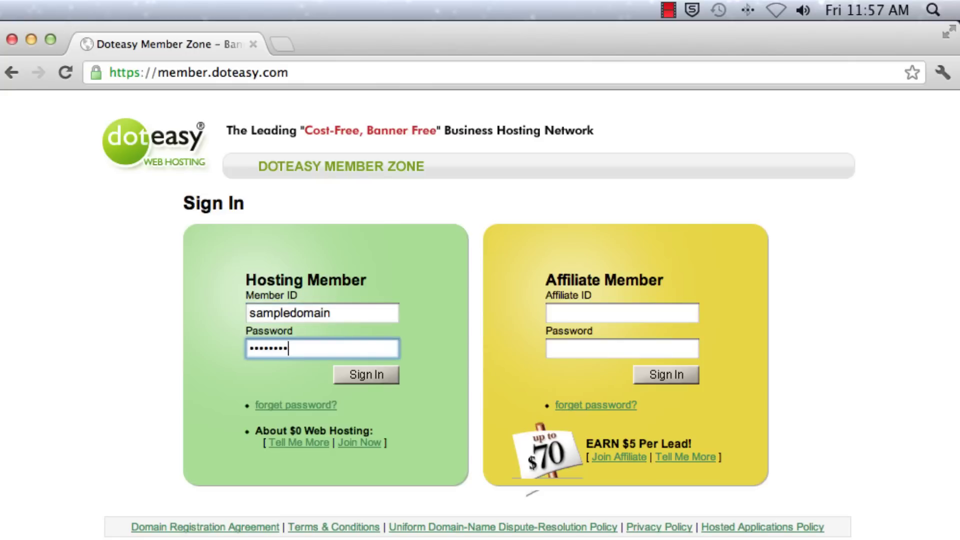
left_click(365, 380)
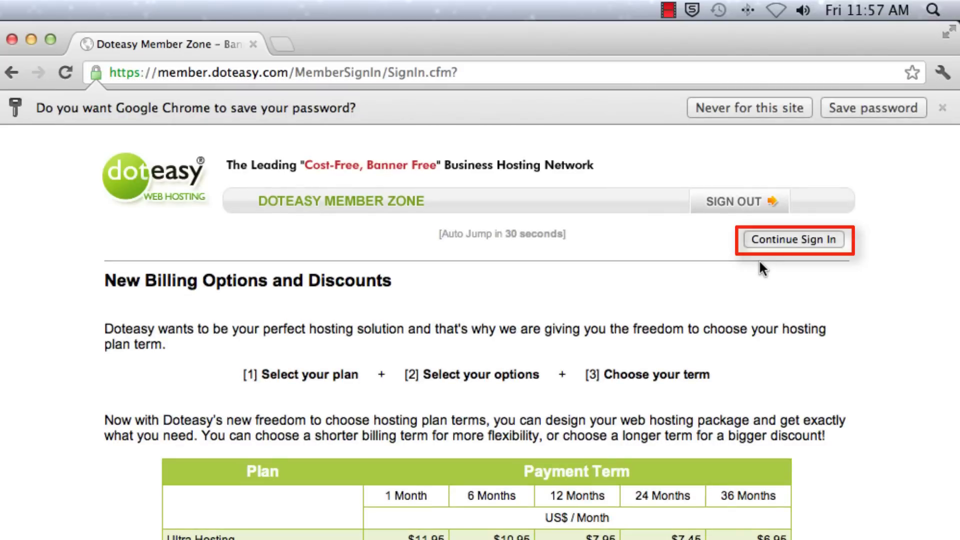
left_click(800, 240)
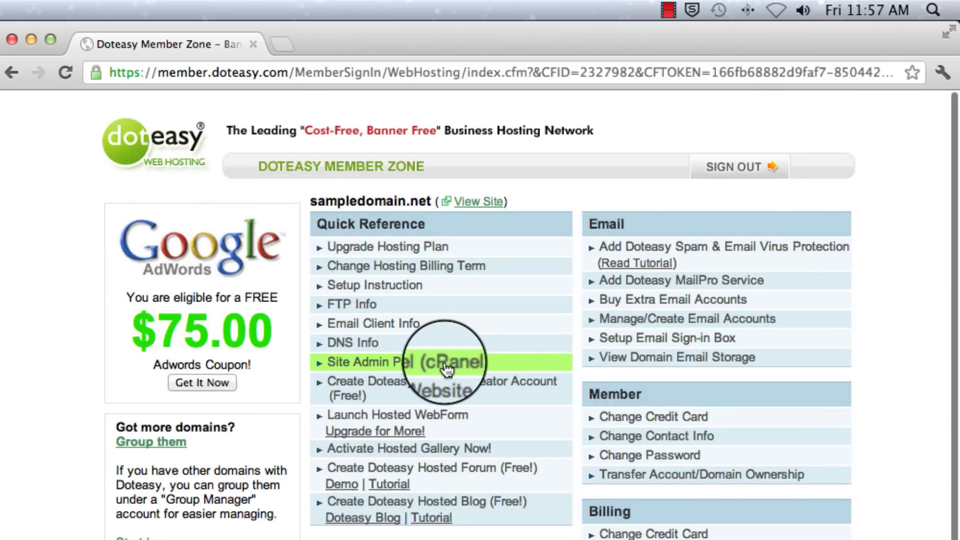
left_click(446, 369)
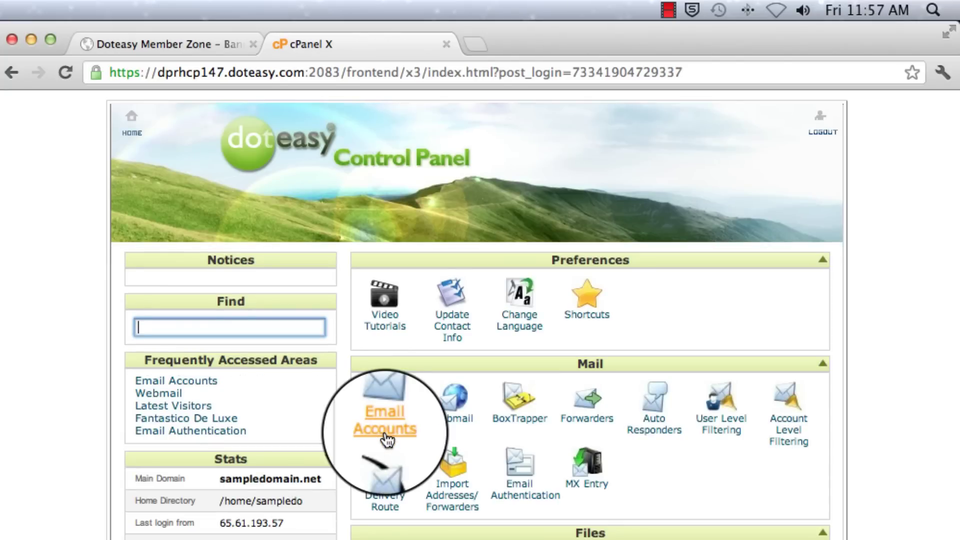
- From cPanel Email Accounts, open Configure Email Client for the info mailbox
left_click(386, 429)
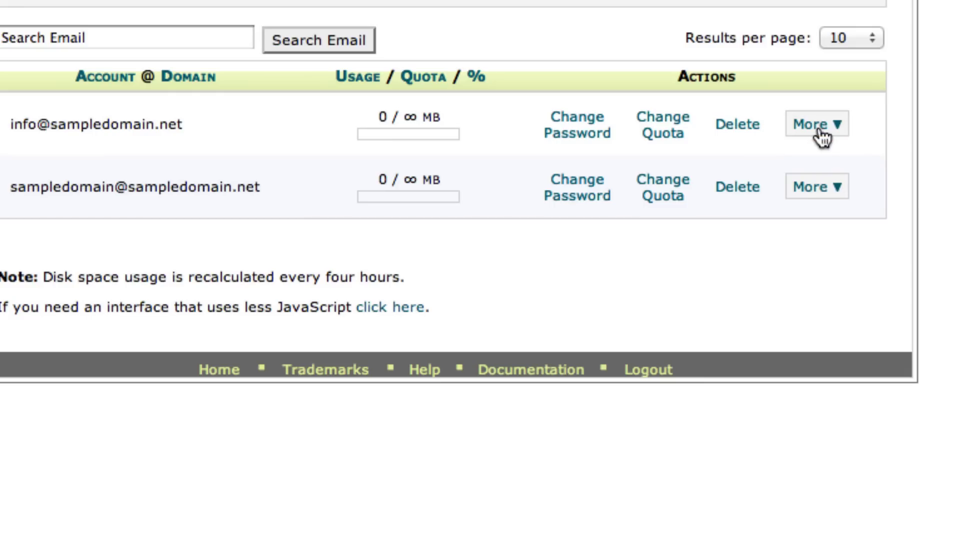
left_click(815, 125)
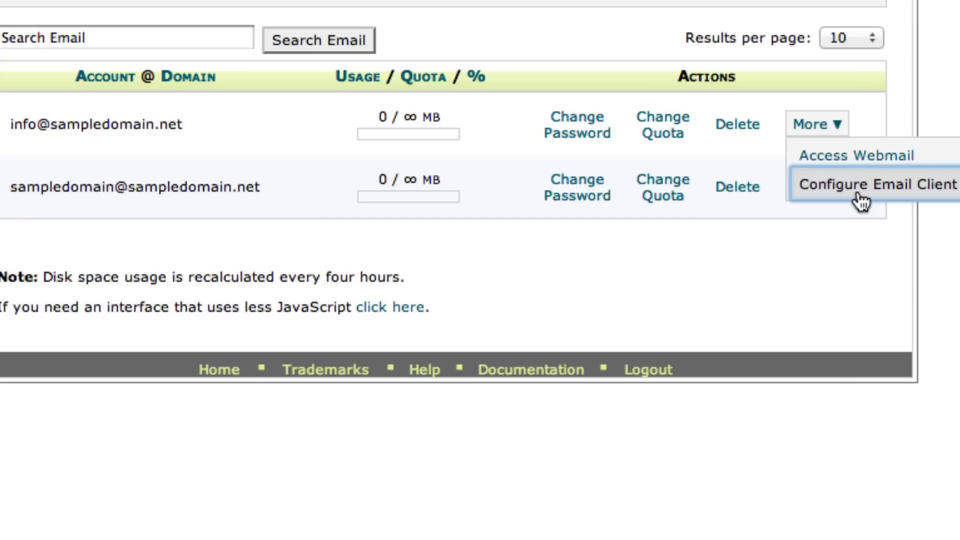
left_click(858, 187)
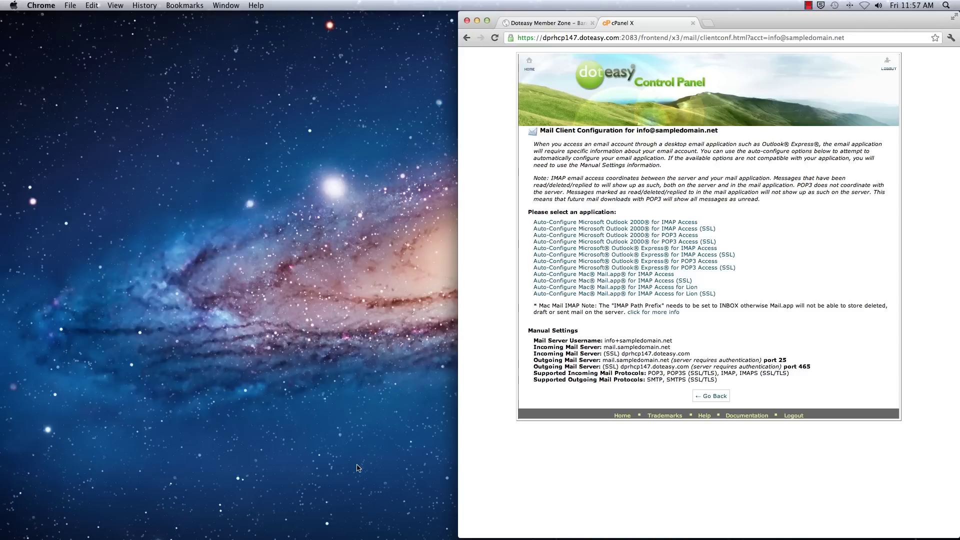
- Launch Mail, enter the info mailbox's email address and password, and submit to look up servers
mouse_move(350, 537)
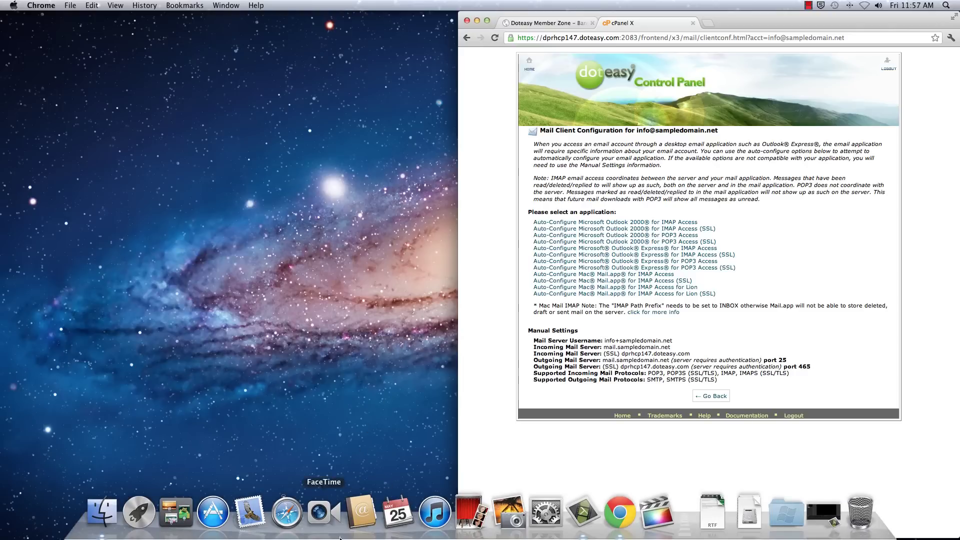
left_click(253, 516)
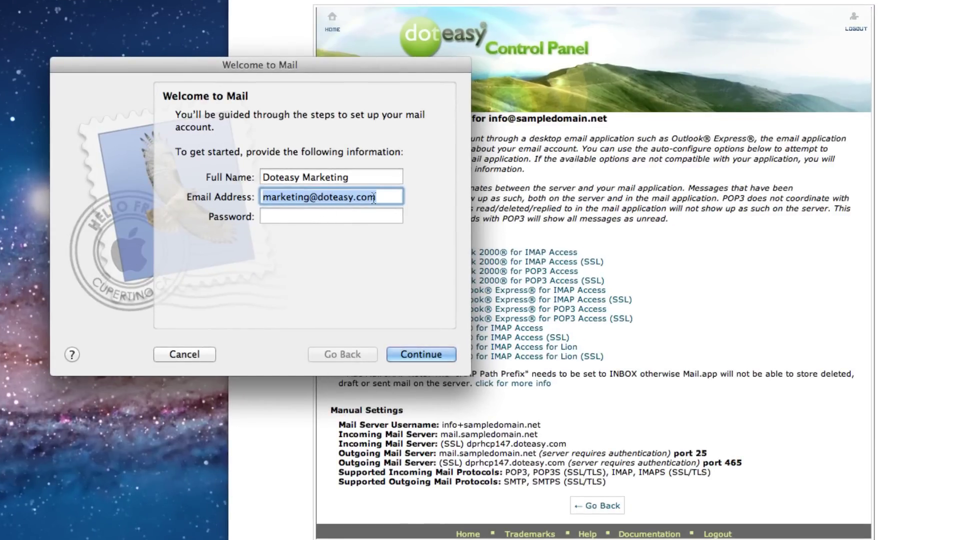
type("info")
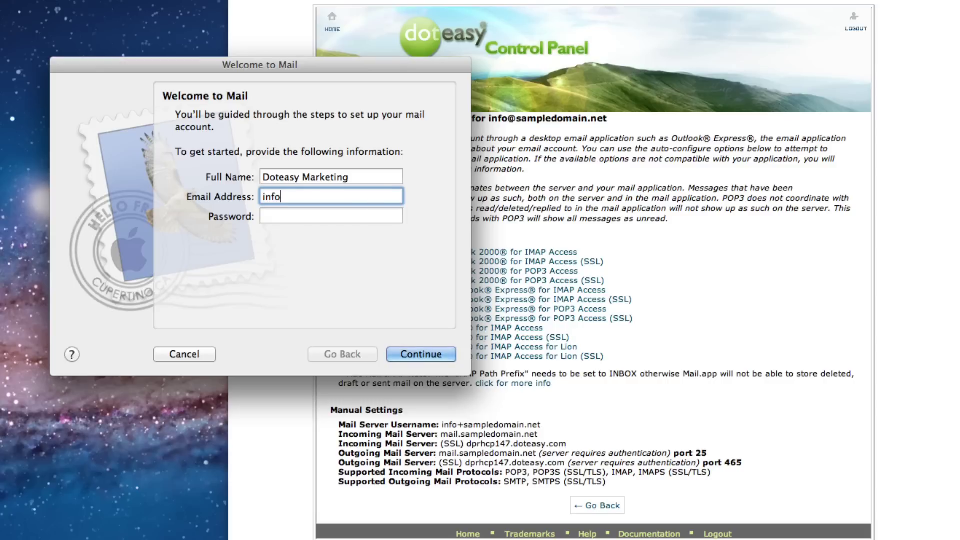
type("@sampledomain.net")
left_click(326, 216)
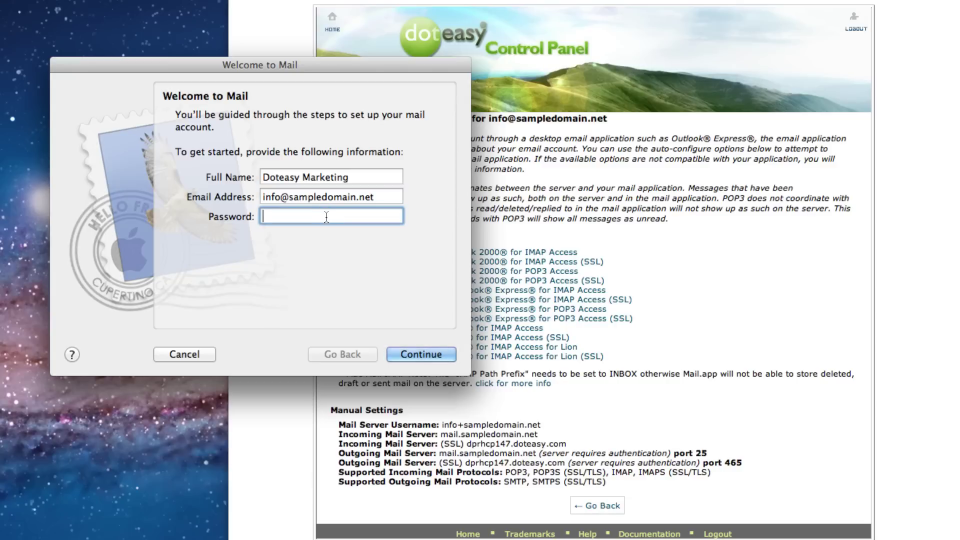
type("••••••••••••")
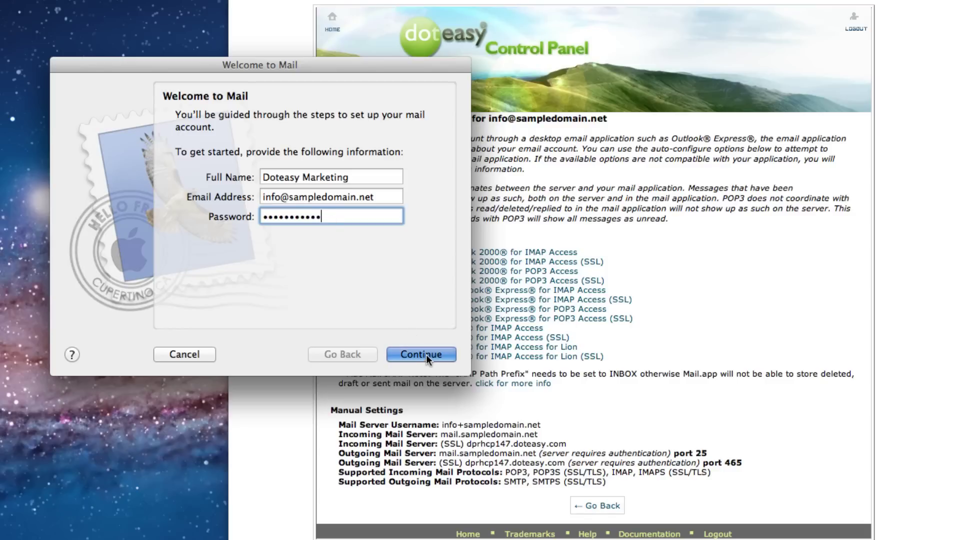
left_click(424, 353)
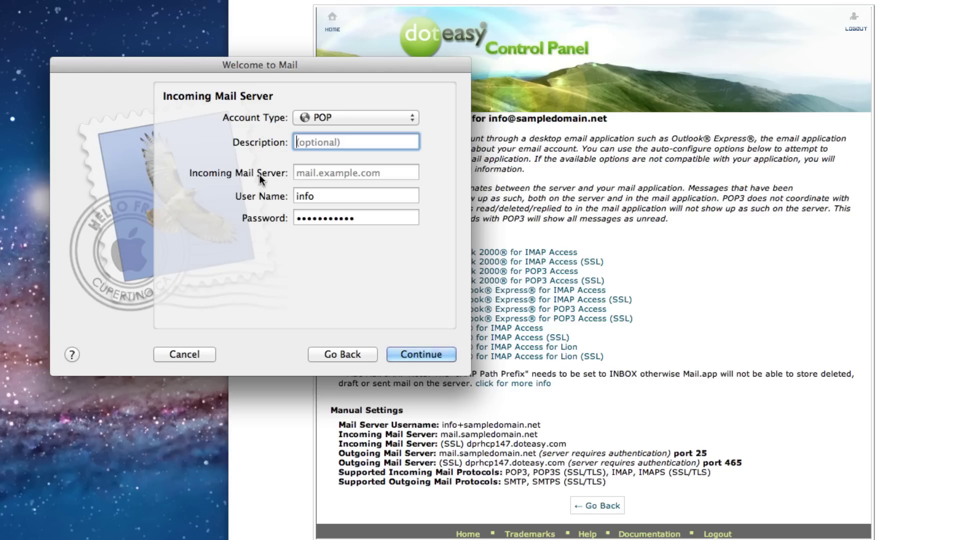
- Copy the SSL incoming host dprhcp147.doteasy.com from cPanel into the Incoming Mail Server field
left_click(304, 174)
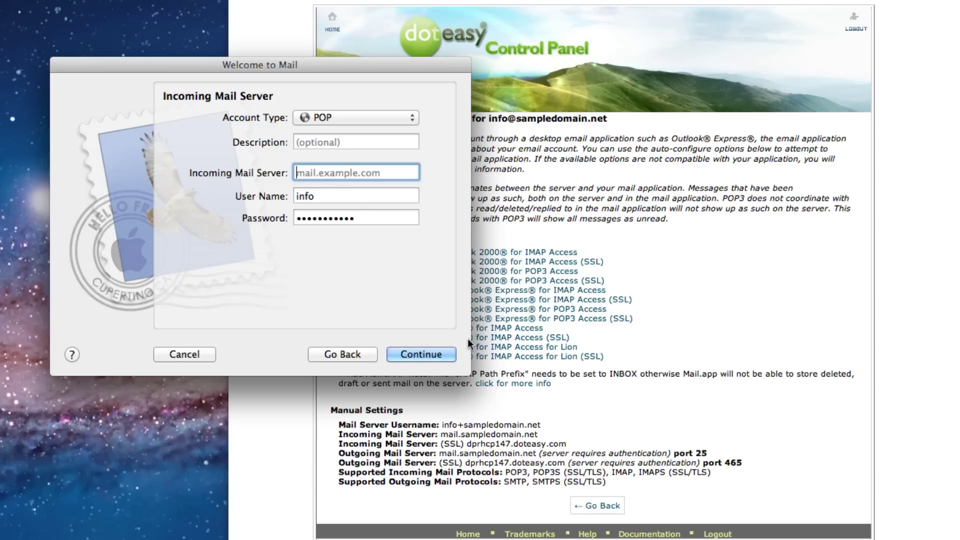
left_click(468, 443)
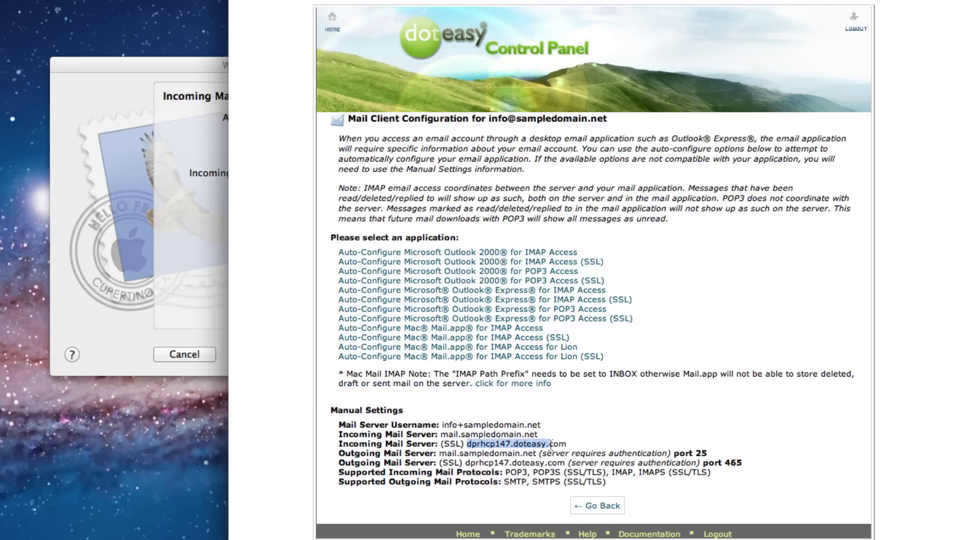
right_click(569, 448)
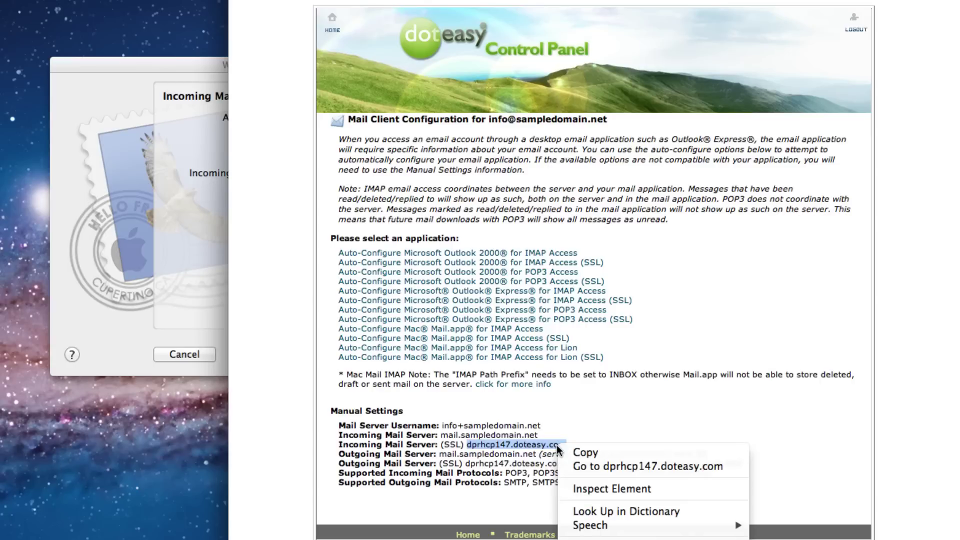
left_click(583, 453)
left_click(195, 299)
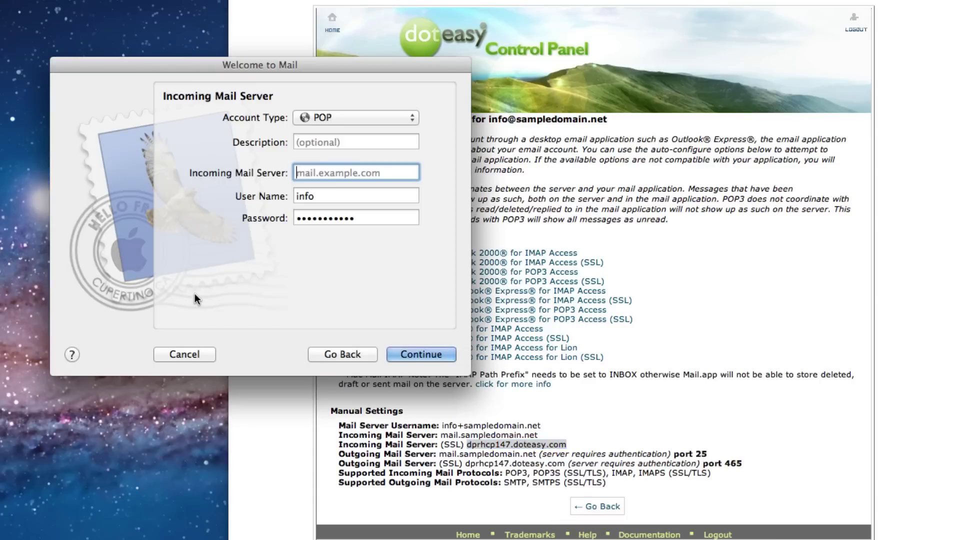
right_click(312, 170)
left_click(337, 203)
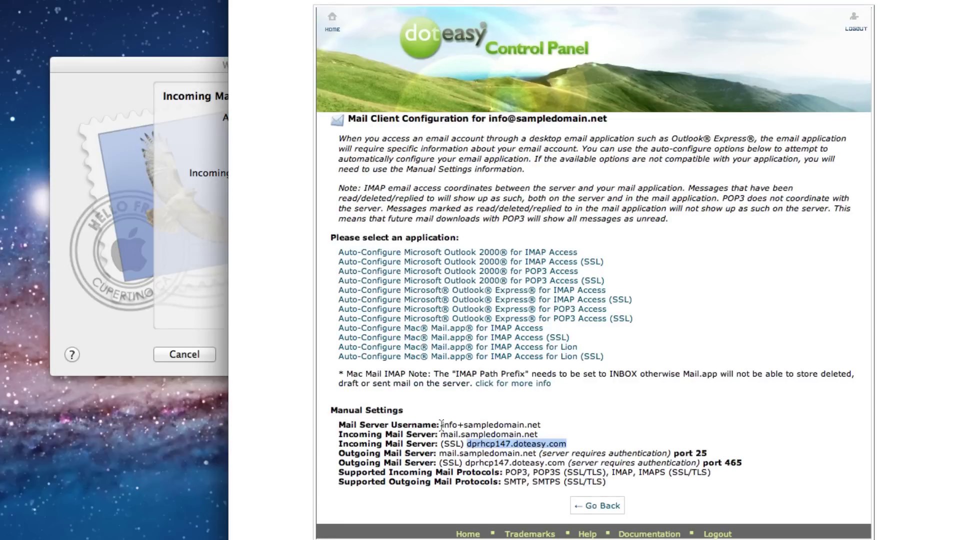
- Replace the User Name with the full mailbox username copied from cPanel and continue
left_click(443, 425)
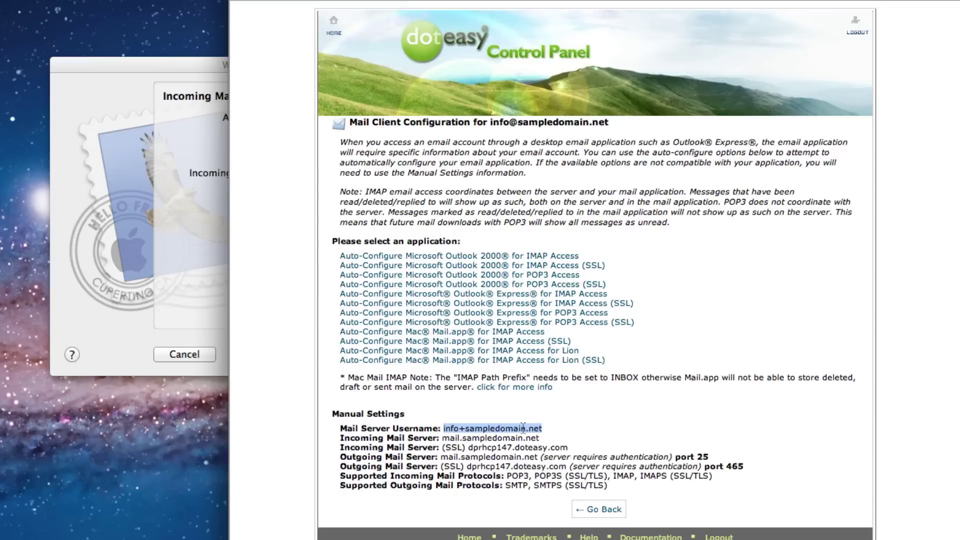
right_click(523, 429)
left_click(541, 437)
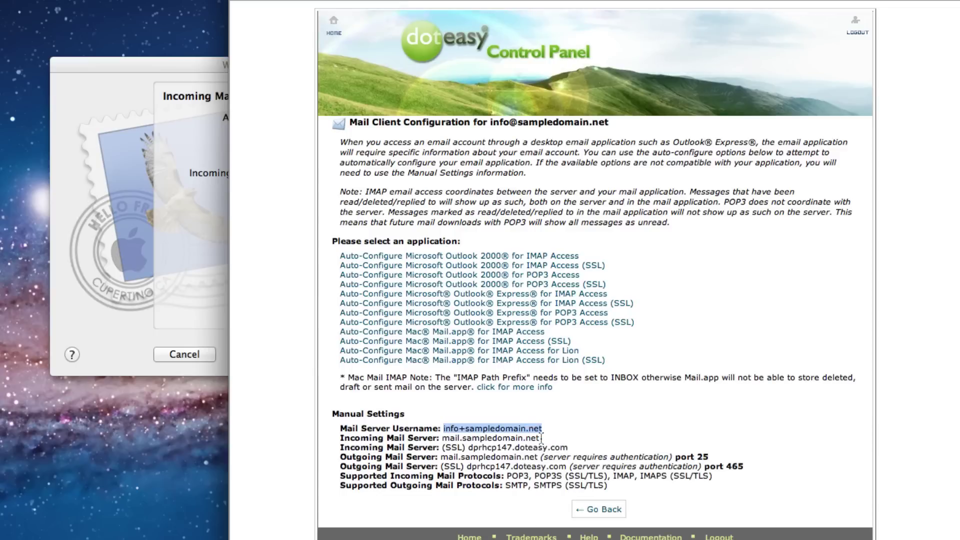
left_click(220, 319)
left_click_drag(316, 196, 291, 196)
right_click(308, 196)
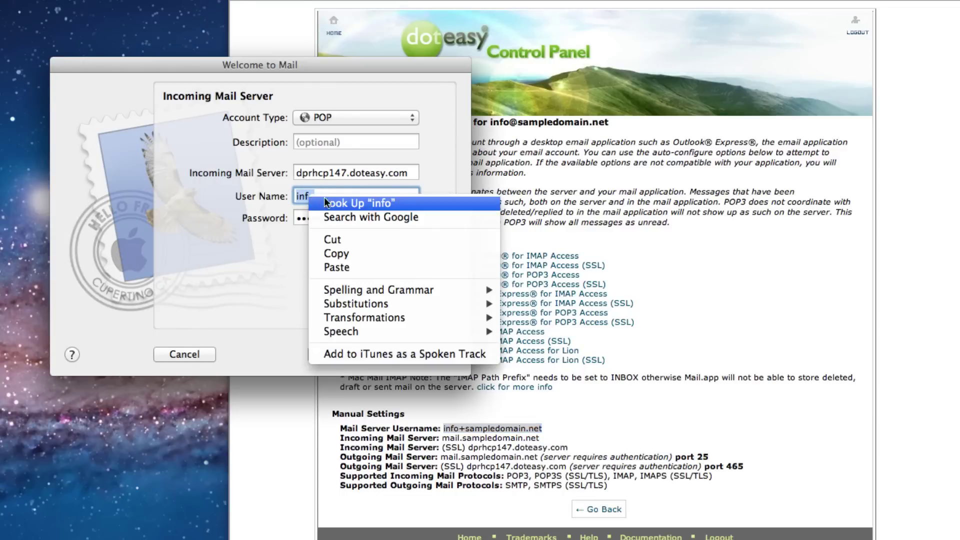
left_click(336, 268)
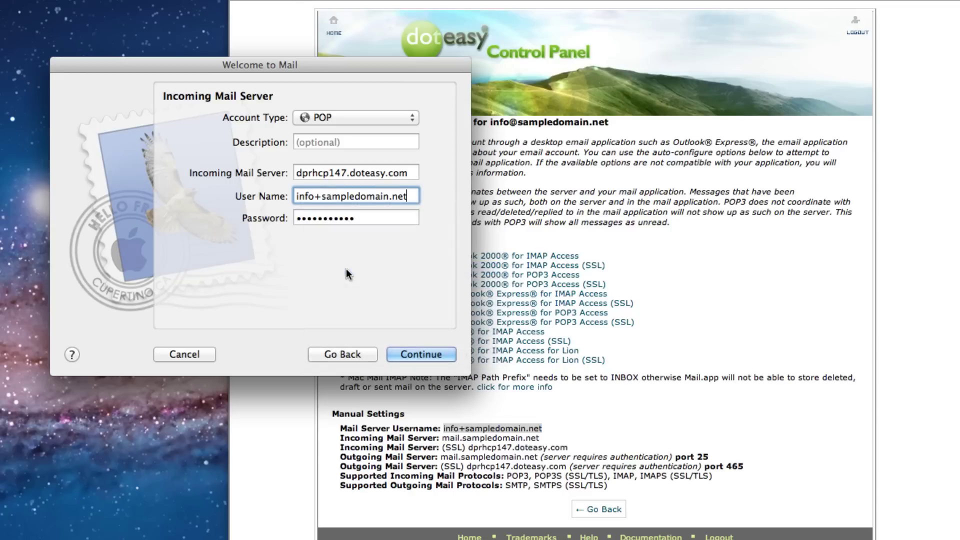
left_click(422, 356)
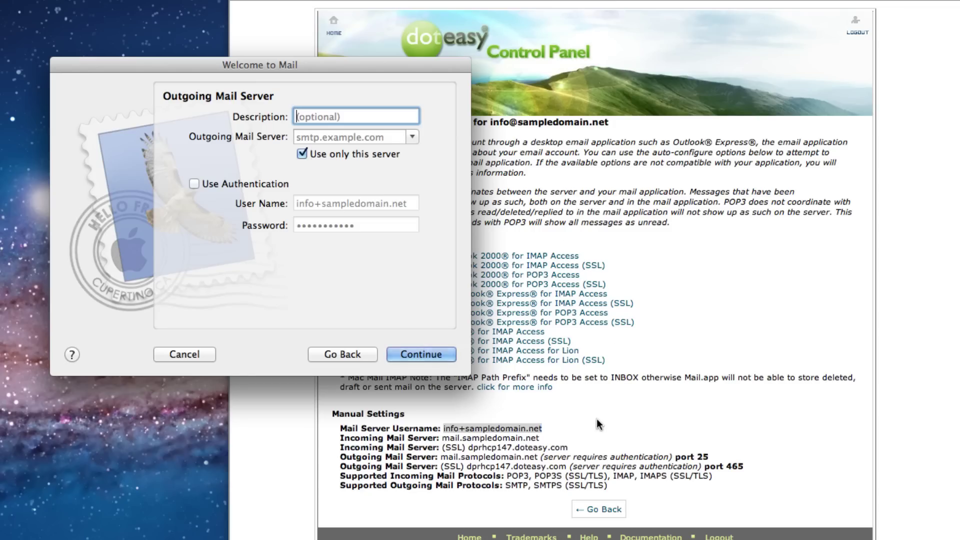
- Copy the SSL outgoing host dprhcp147.doteasy.com from cPanel into the Outgoing Mail Server field
left_click(595, 422)
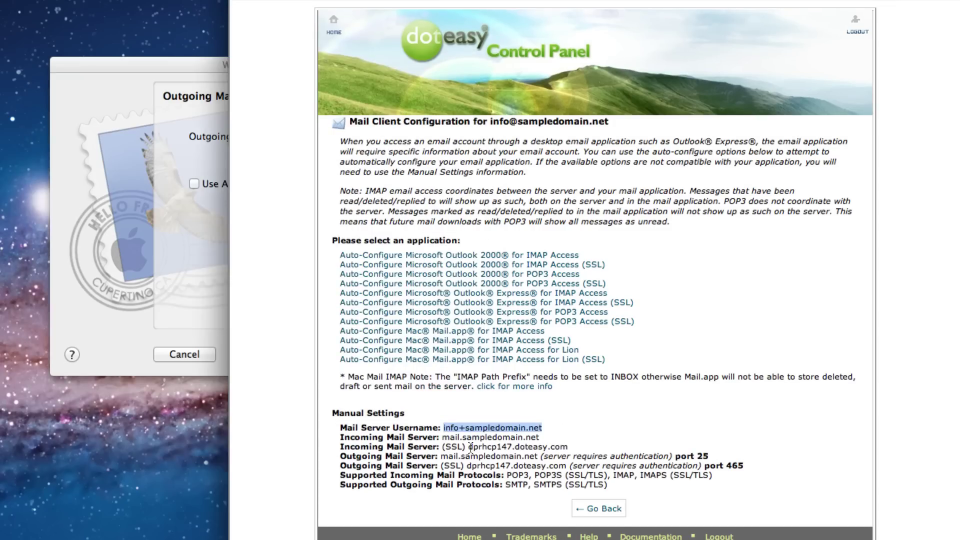
left_click_drag(468, 471, 492, 470)
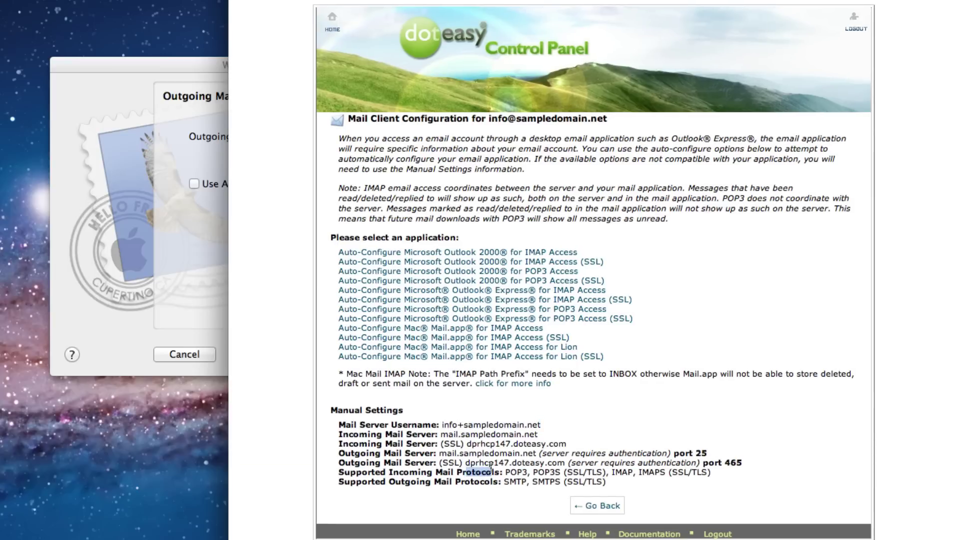
right_click(564, 462)
left_click(573, 471)
left_click(182, 264)
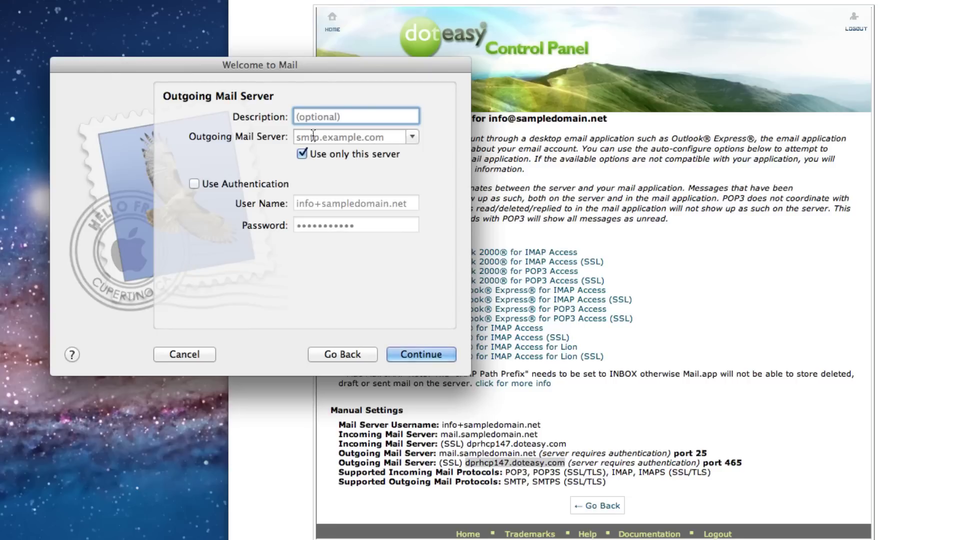
left_click(312, 137)
right_click(313, 137)
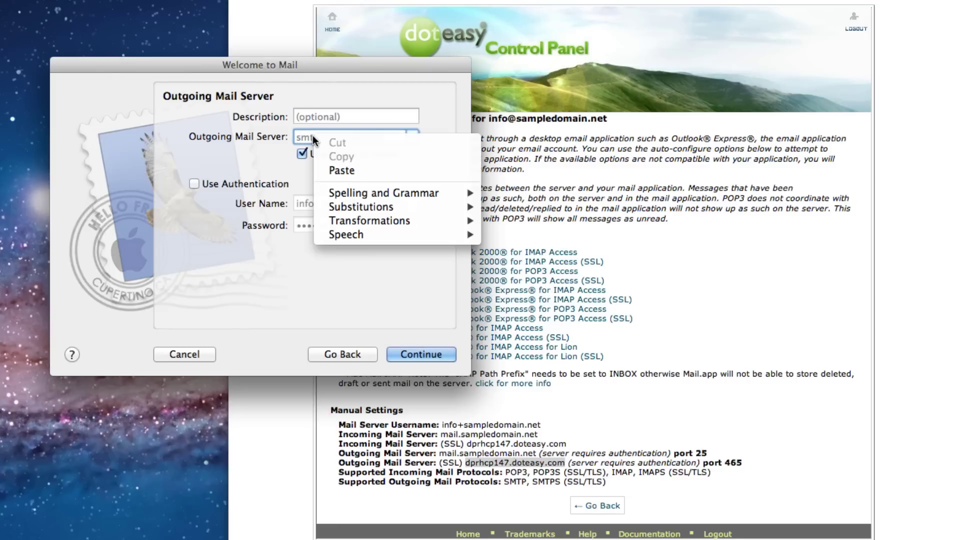
left_click(344, 170)
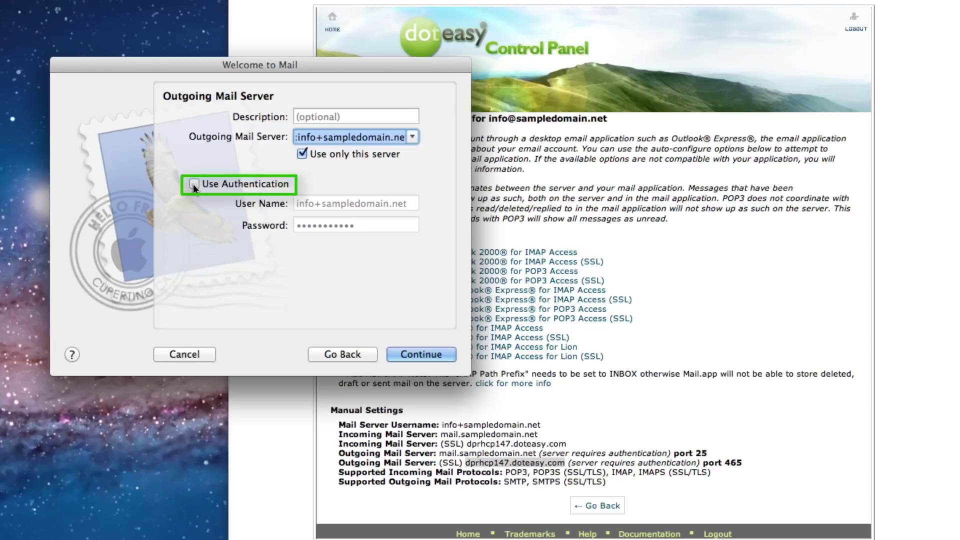
- Enable Use Authentication for sending and create the account
left_click(193, 183)
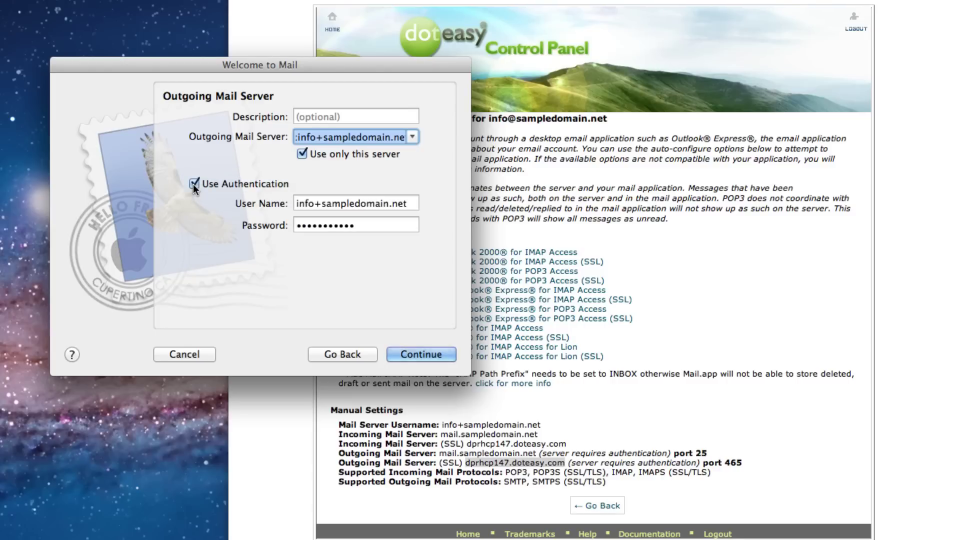
left_click(409, 356)
left_click(407, 356)
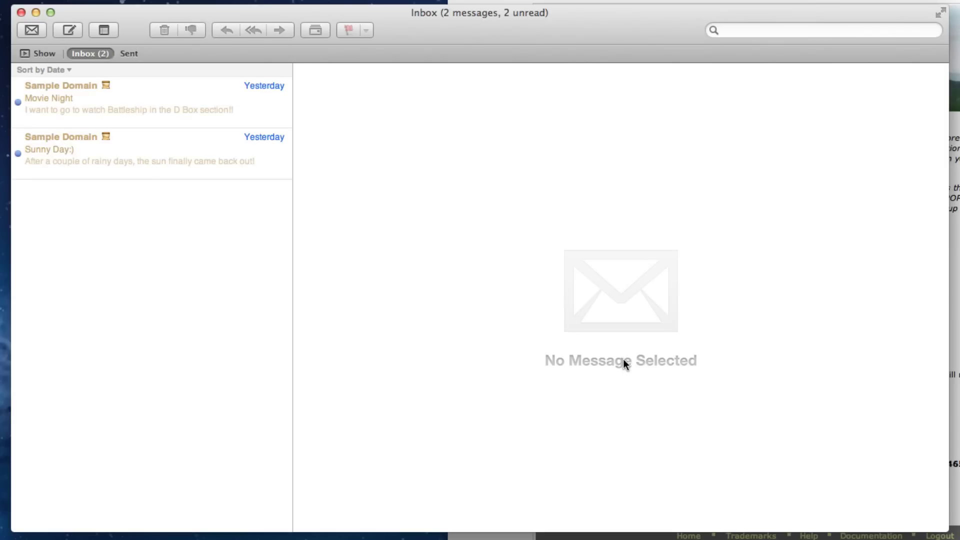